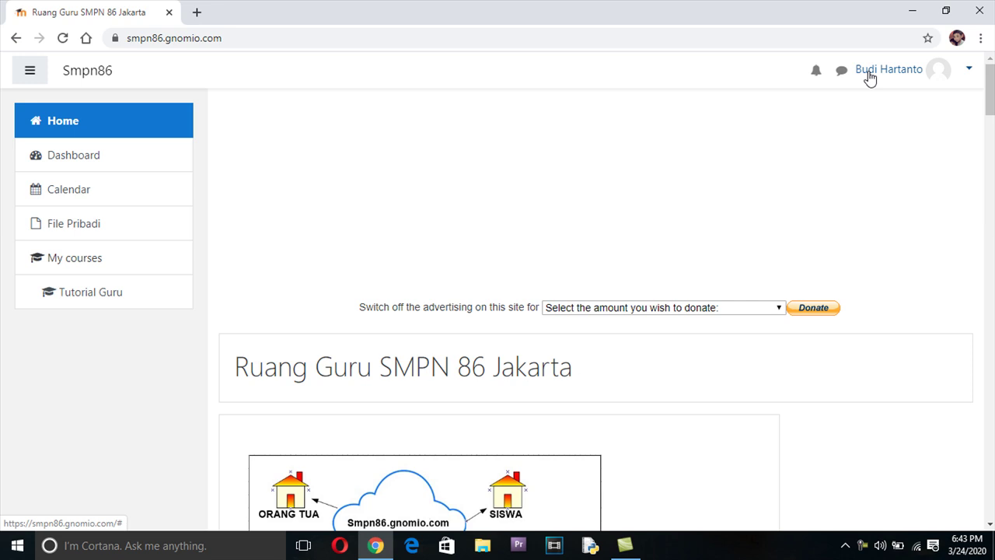
Open the account menu from the user name and avatar at the top right
{"action": "left_click", "coordinate": [940, 78]}
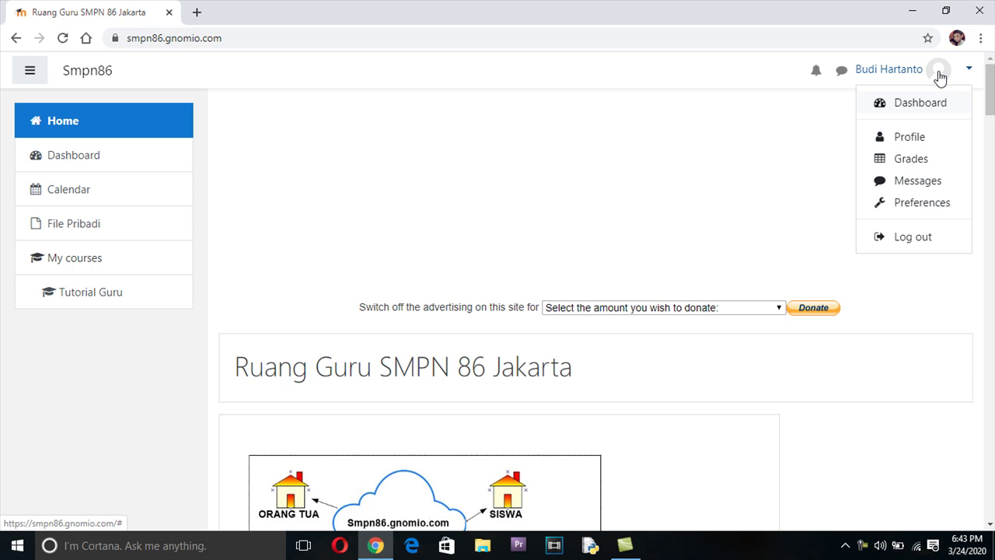
Go to Preferences and scroll down to the User account section
{"action": "left_click", "coordinate": [922, 203]}
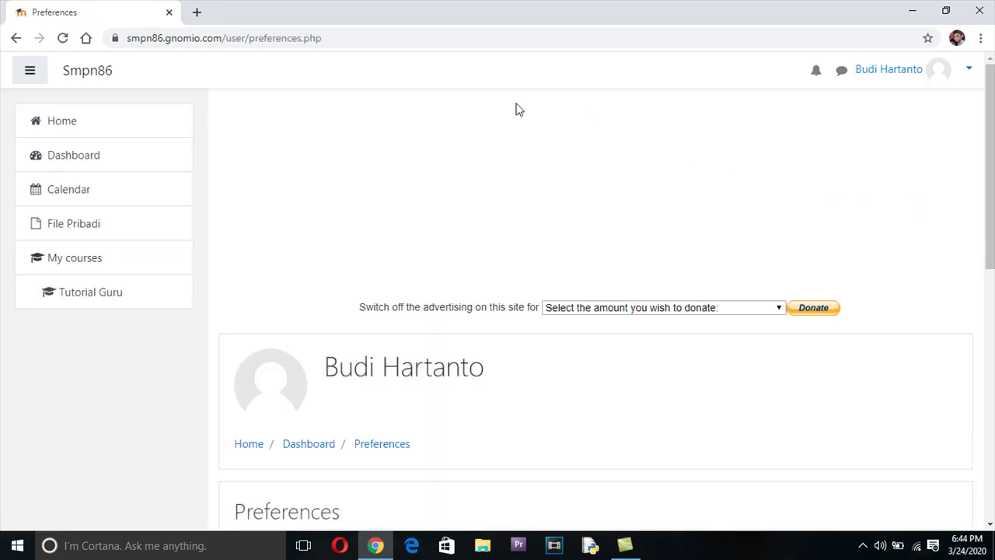
{"action": "scroll", "coordinate": [519, 109], "scroll_direction": "down", "scroll_amount": 4}
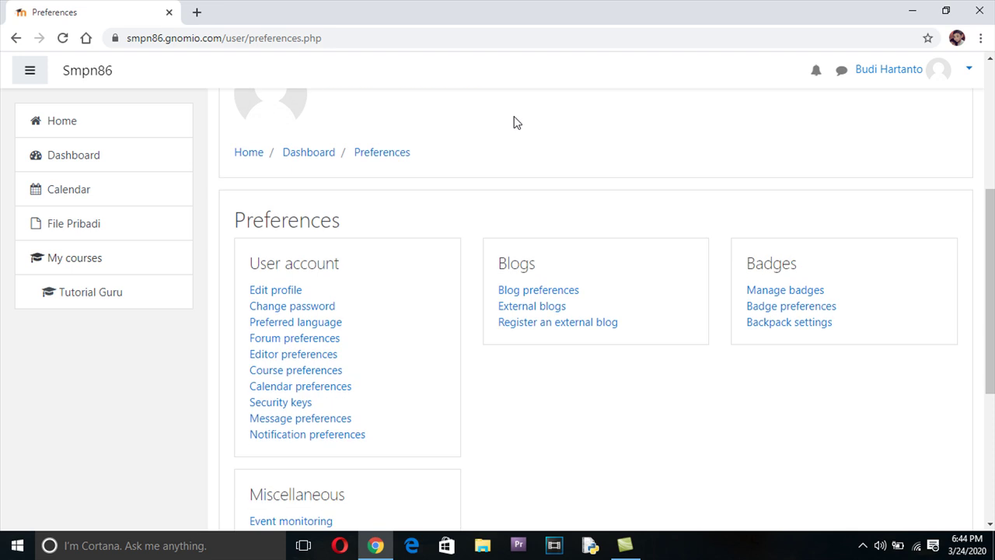
Open the Change password form and enter the current password
{"action": "left_click", "coordinate": [308, 307]}
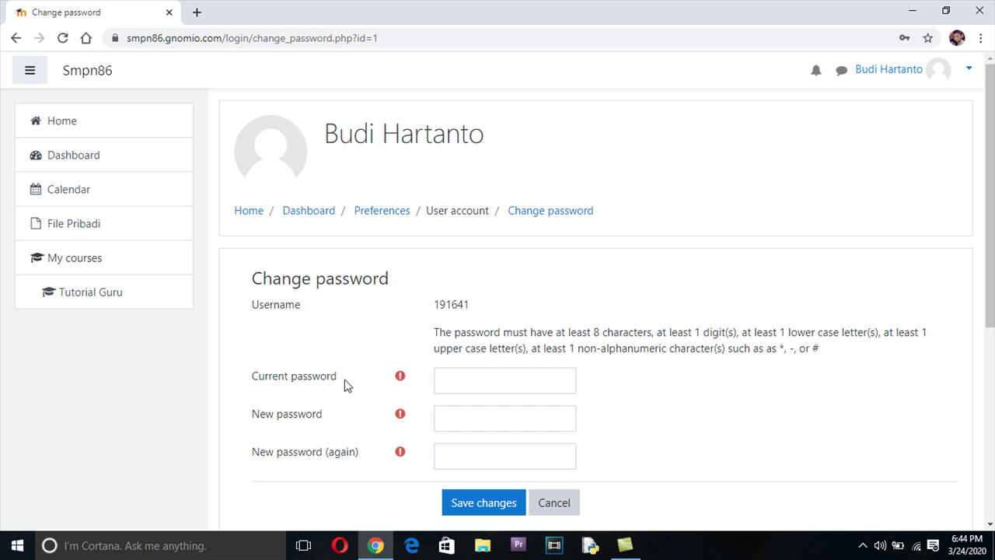
{"action": "mouse_move", "coordinate": [400, 379]}
{"action": "left_click", "coordinate": [448, 386]}
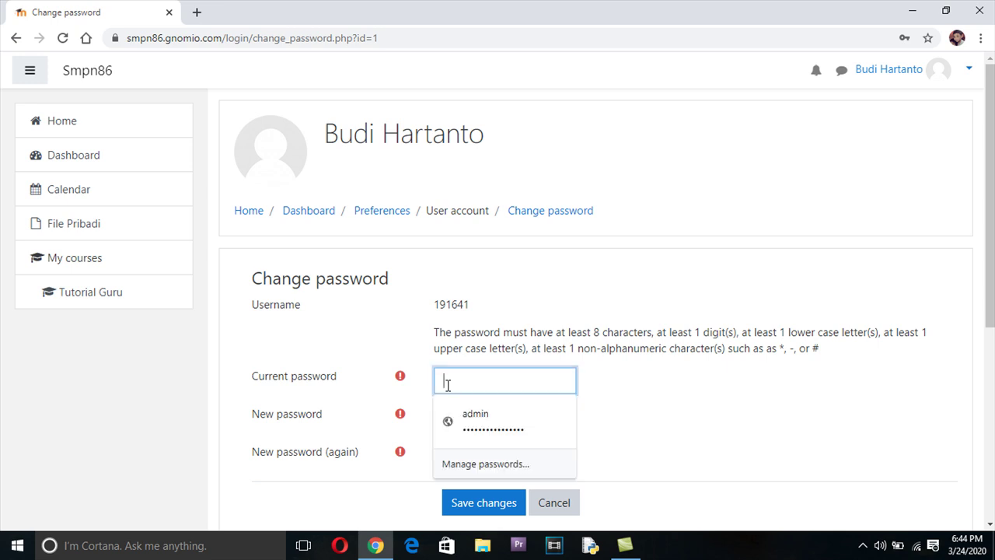
{"action": "type", "text": "••••"}
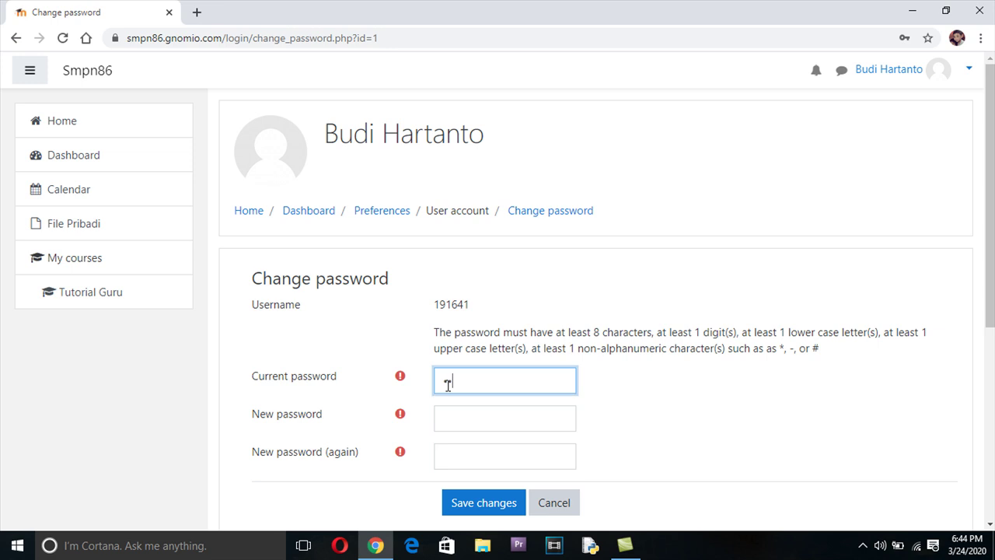
{"action": "type", "text": "•"}
{"action": "left_click", "coordinate": [222, 548]}
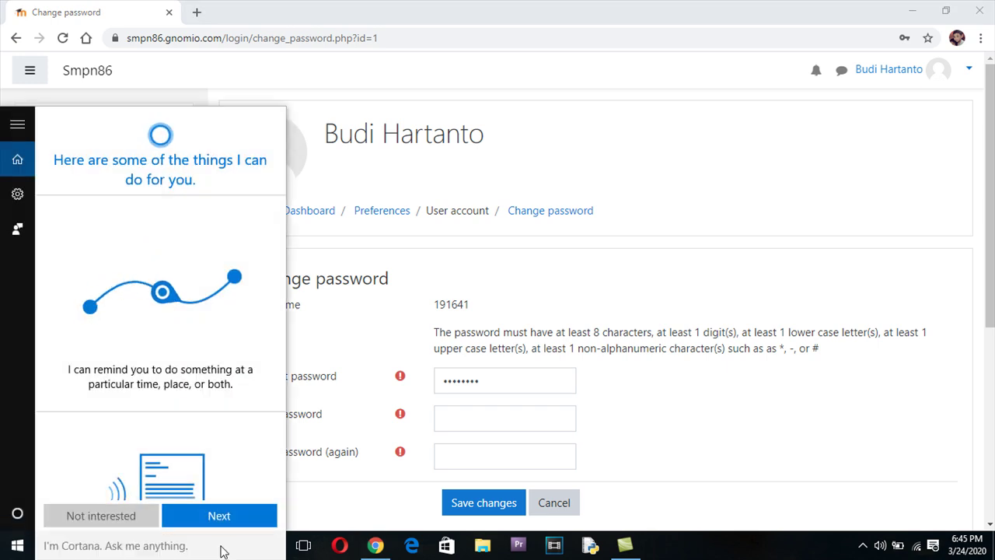
Launch Notepad by searching 'note', place it beside the form, and close the extra window
{"action": "type", "text": "note"}
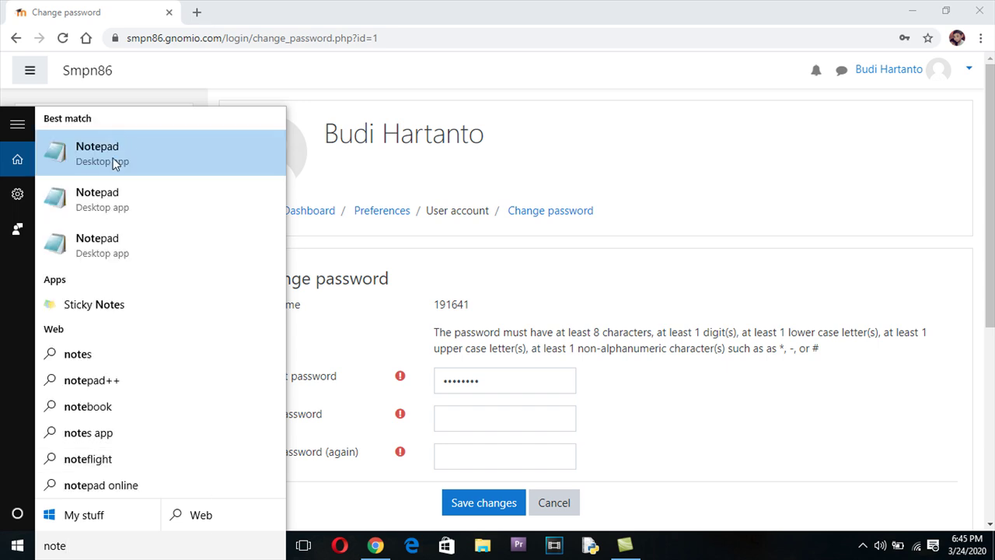
{"action": "left_click", "coordinate": [113, 159]}
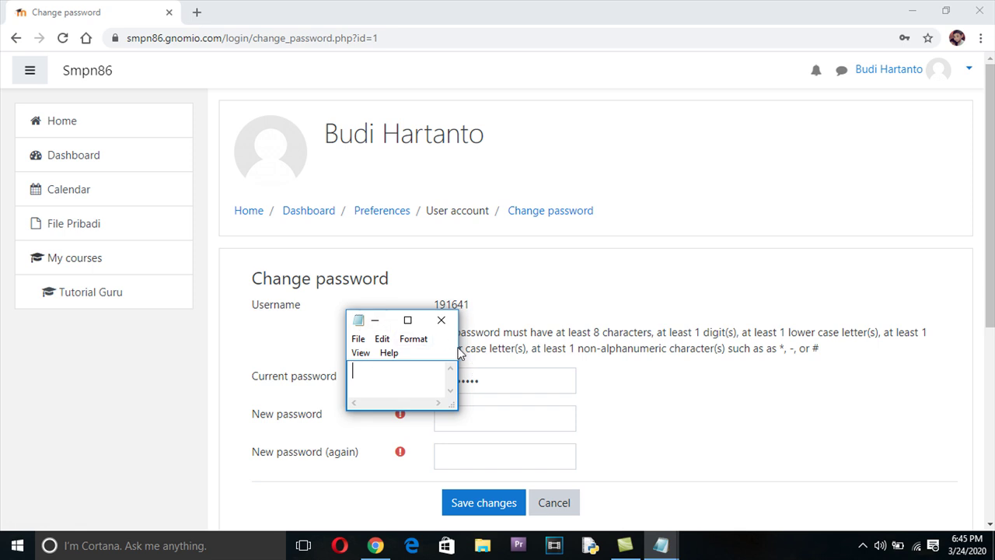
{"action": "left_click_drag", "start_coordinate": [457, 348], "coordinate": [565, 347]}
{"action": "left_click_drag", "start_coordinate": [460, 326], "coordinate": [748, 238]}
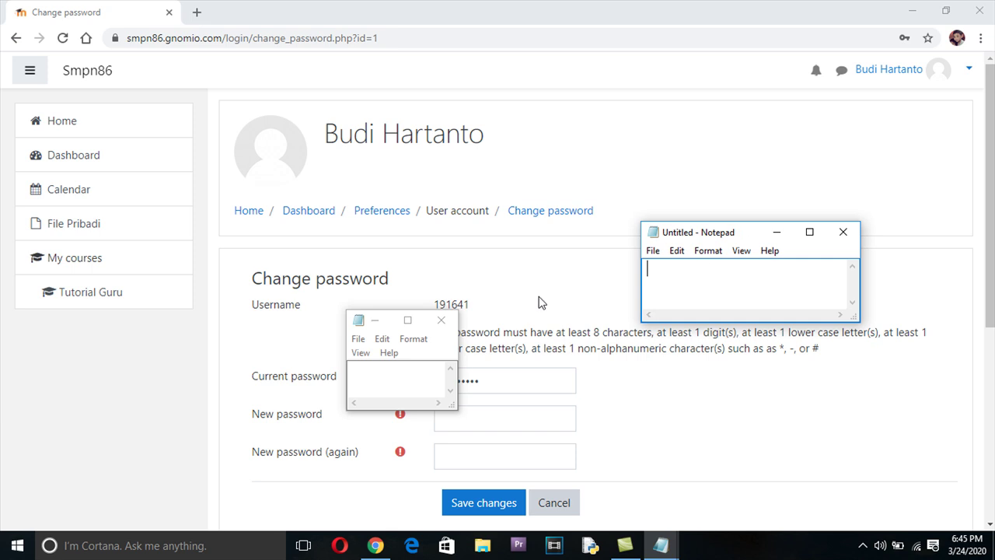
{"action": "left_click", "coordinate": [447, 326]}
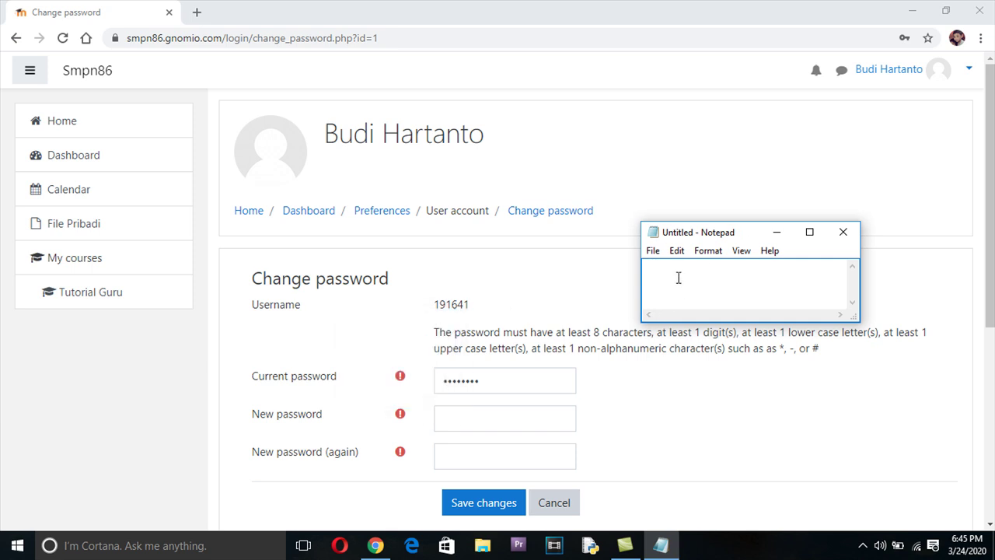
Draft the new password in Notepad, capitalising the first character and replacing the last with a letter
{"action": "left_click_drag", "start_coordinate": [700, 271], "coordinate": [709, 270]}
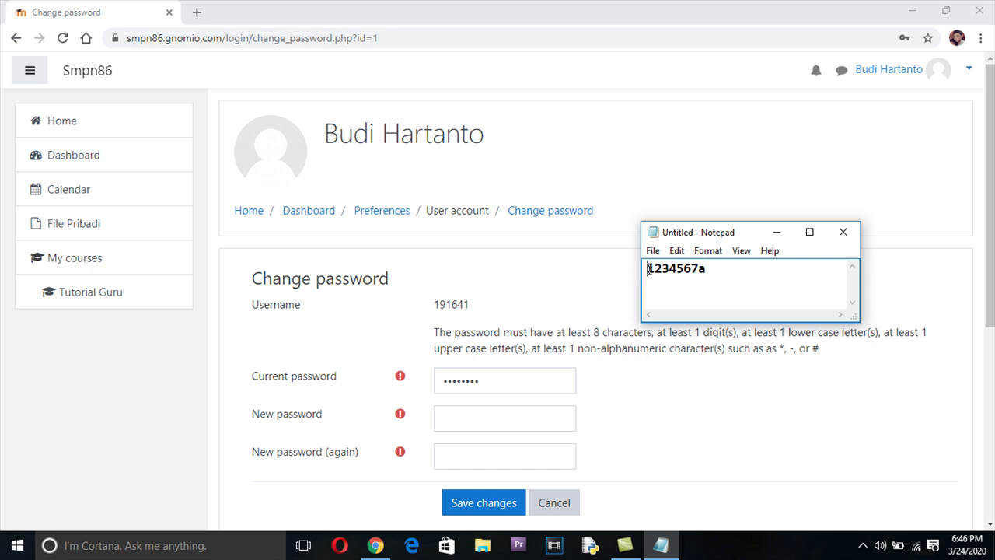
{"action": "left_click_drag", "start_coordinate": [648, 269], "coordinate": [654, 269]}
Select the whole drafted password and copy it with Edit > Copy
{"action": "left_click_drag", "start_coordinate": [644, 268], "coordinate": [714, 275]}
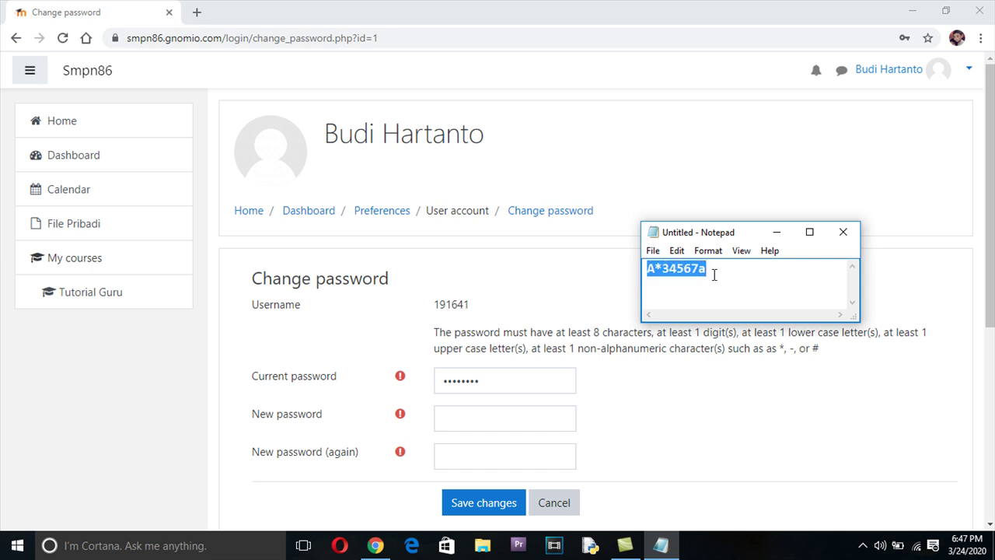
{"action": "left_click", "coordinate": [676, 250]}
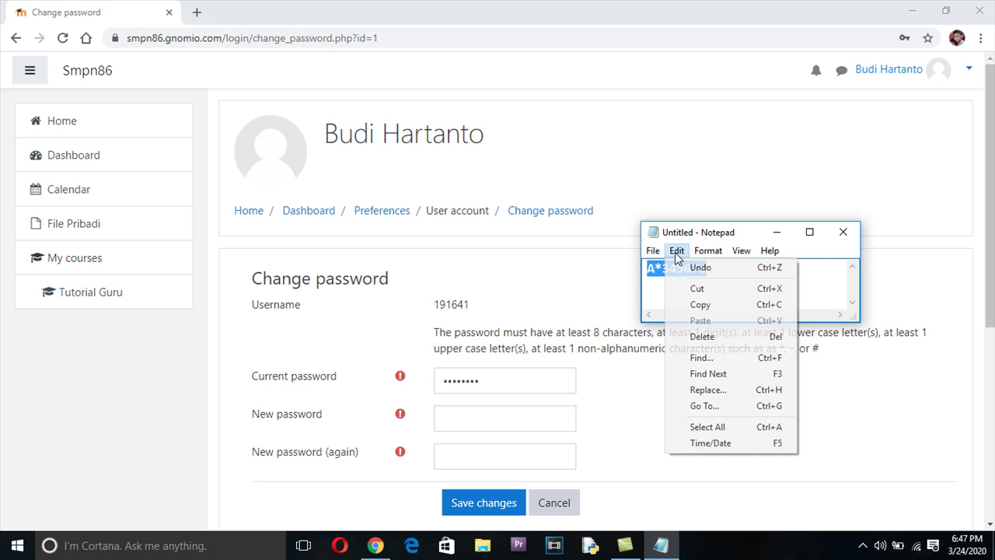
{"action": "left_click", "coordinate": [702, 305]}
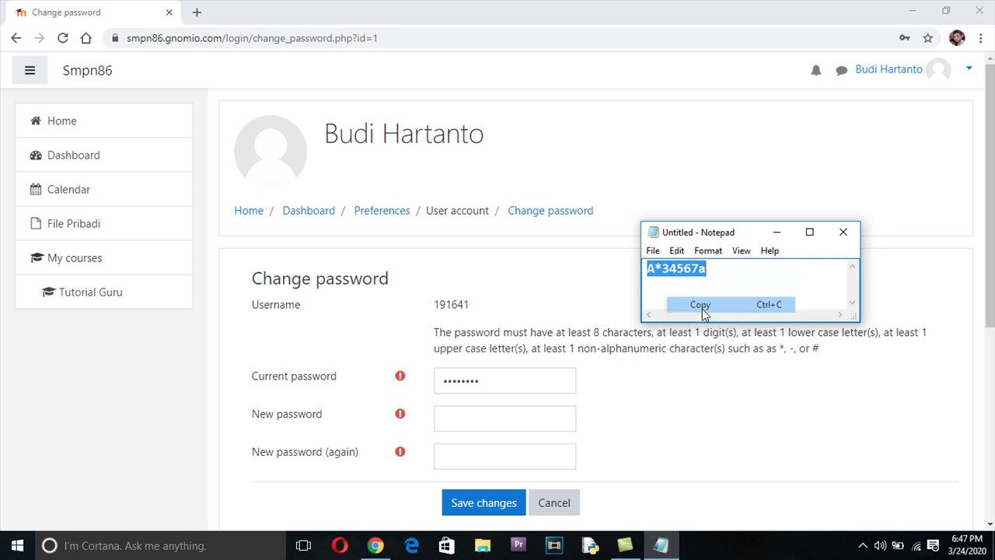
Paste the copied password into New password and New password (again), then save the changes
{"action": "left_click", "coordinate": [488, 419]}
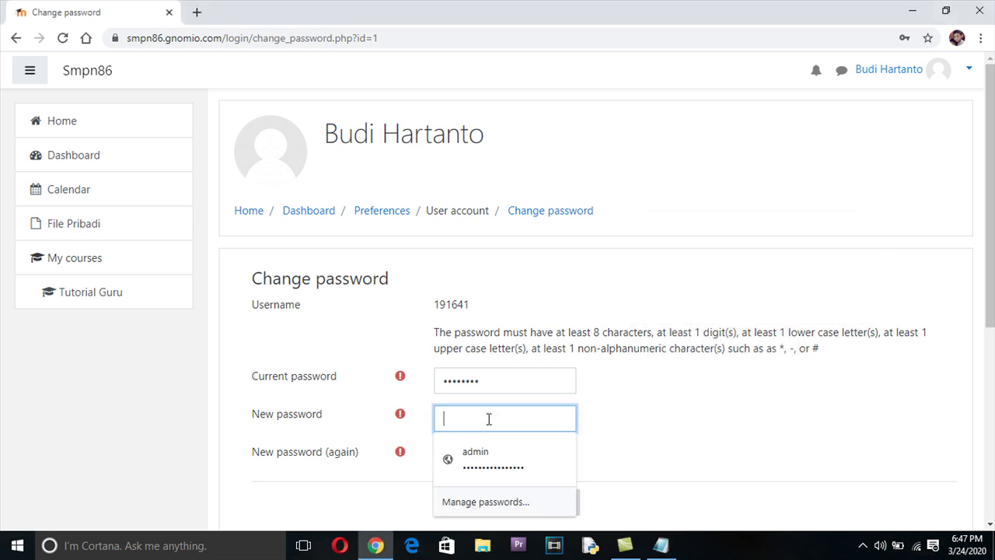
{"action": "key", "text": "ctrl+v"}
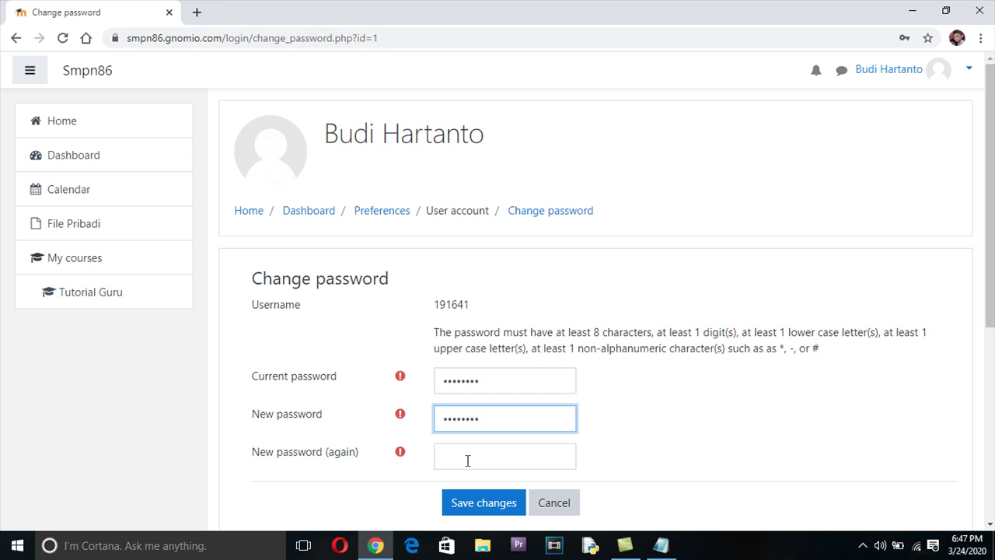
{"action": "left_click", "coordinate": [467, 460]}
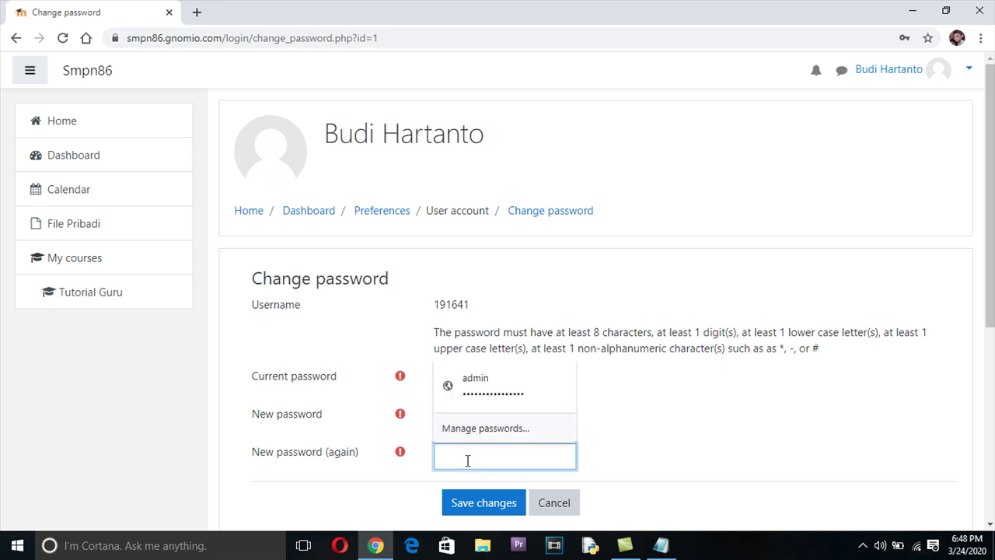
{"action": "right_click", "coordinate": [467, 460]}
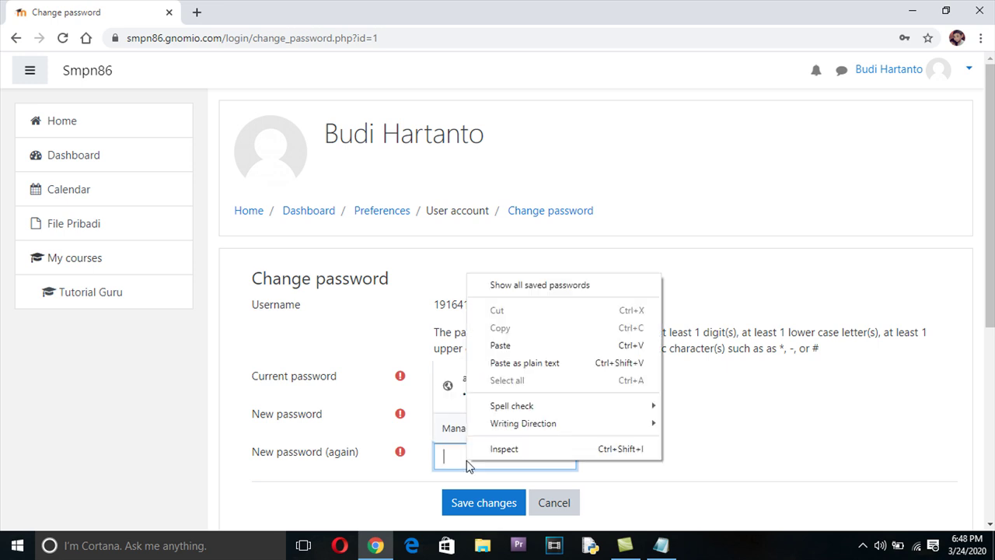
{"action": "left_click", "coordinate": [512, 346]}
{"action": "scroll", "coordinate": [596, 398], "scroll_direction": "down", "scroll_amount": 1}
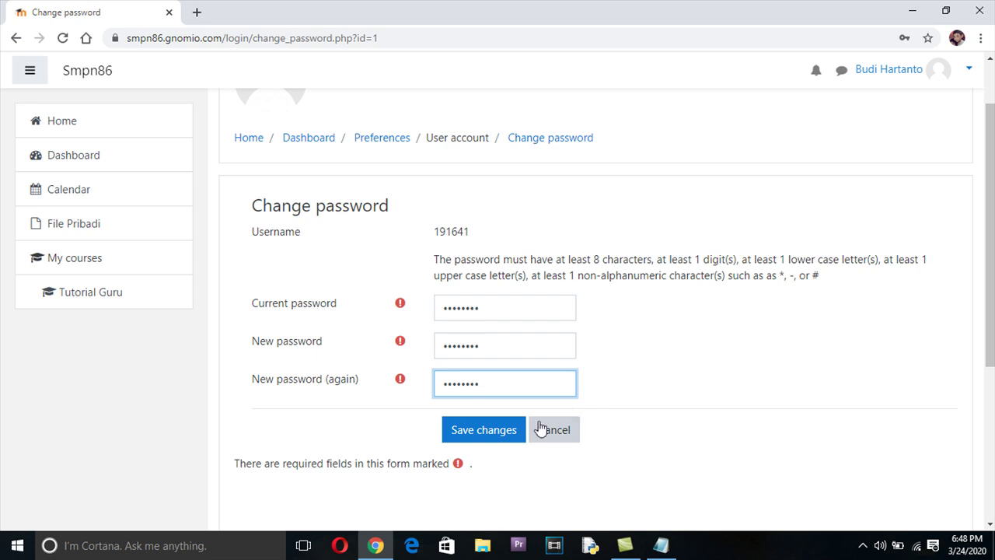
{"action": "left_click", "coordinate": [503, 437]}
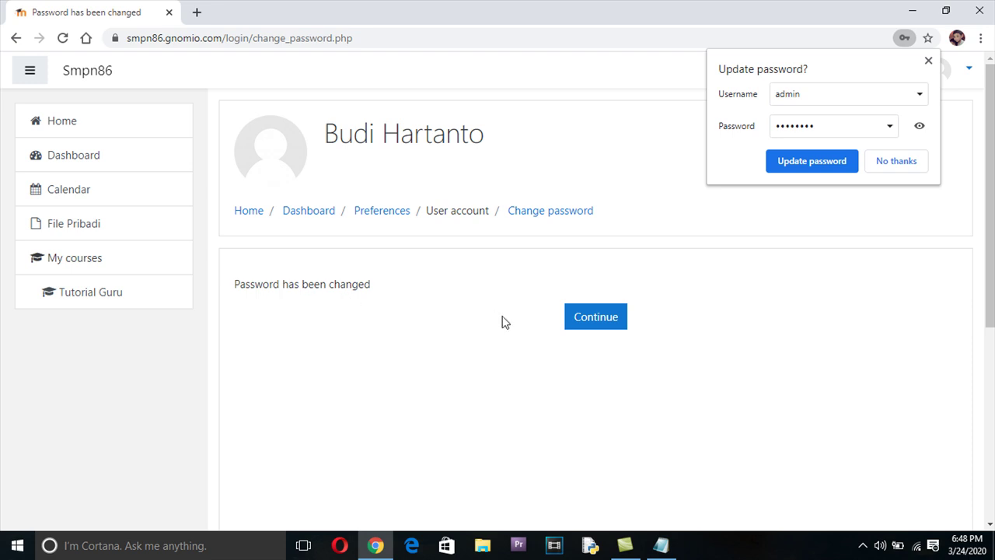
Continue past the confirmation, dismiss Chrome's Update password popup, and log out from the user menu
{"action": "left_click", "coordinate": [614, 319]}
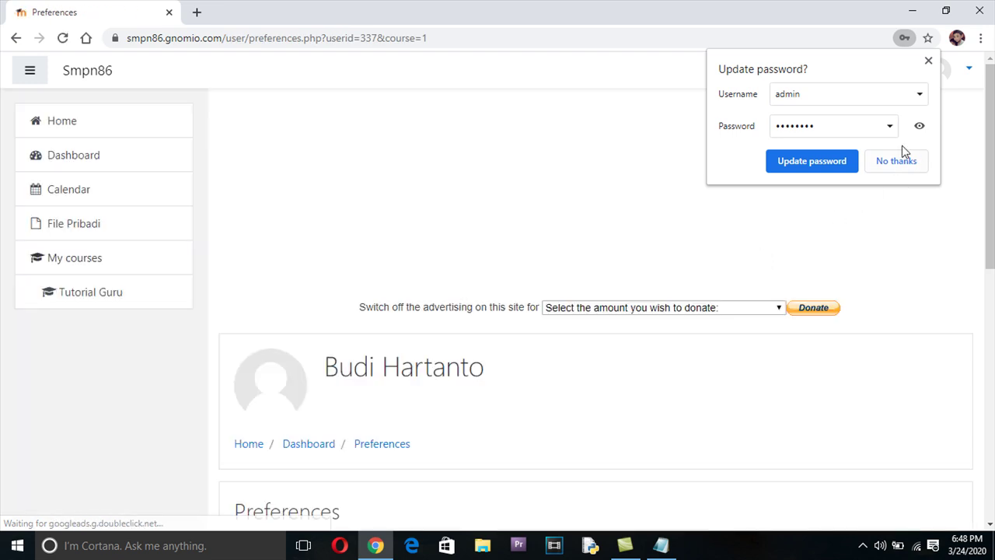
{"action": "left_click", "coordinate": [929, 62]}
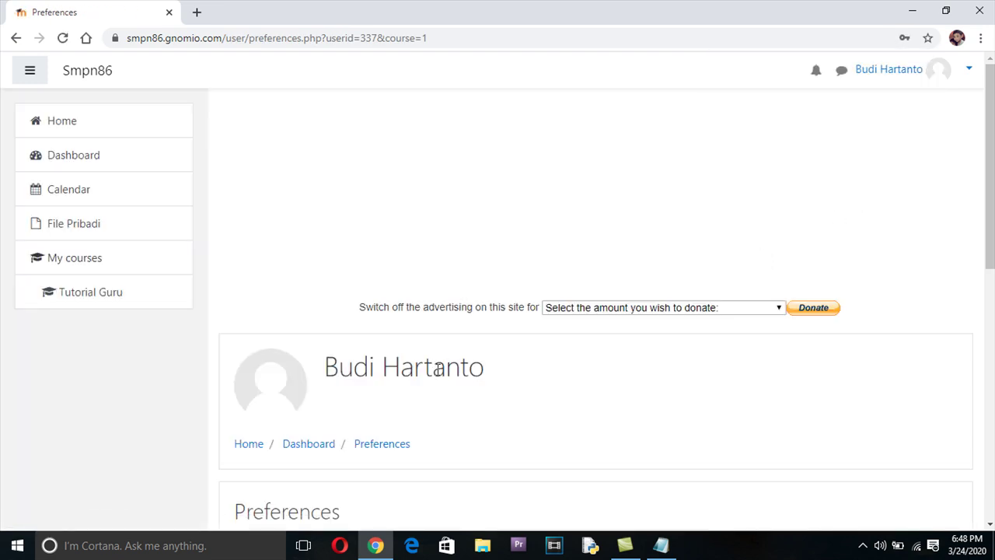
{"action": "left_click", "coordinate": [966, 77]}
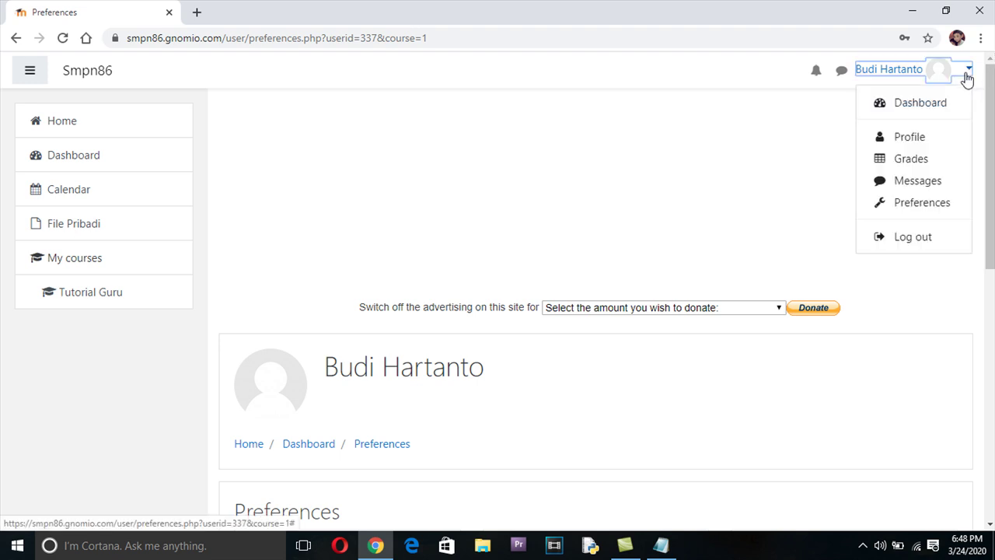
{"action": "left_click", "coordinate": [922, 239]}
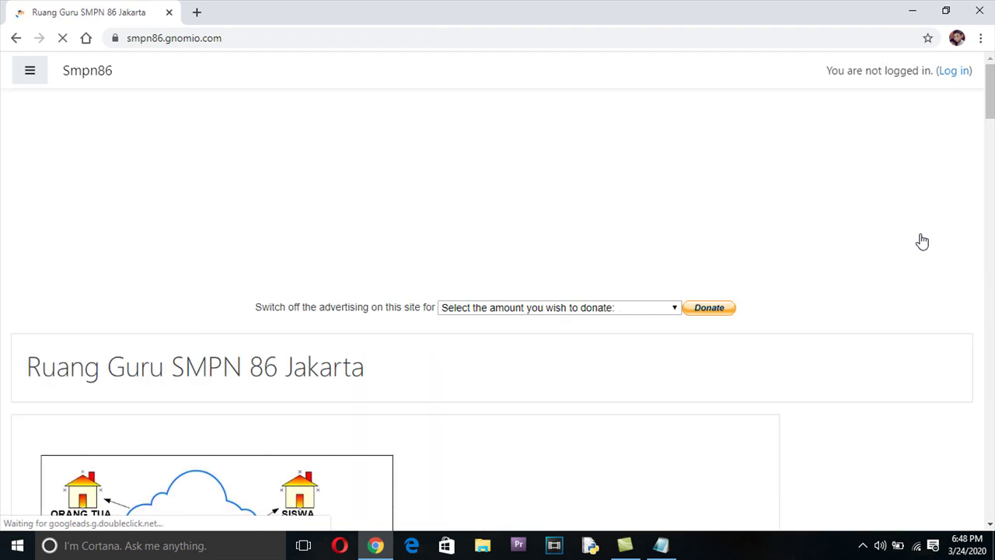
On the login page, replace the username with the account's username from autocomplete
{"action": "left_click", "coordinate": [954, 75]}
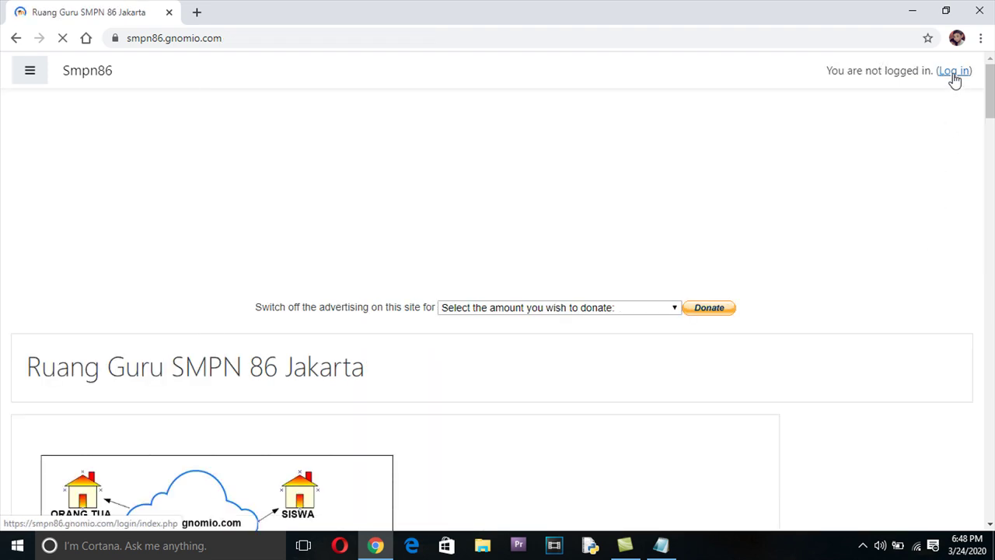
{"action": "left_click_drag", "start_coordinate": [411, 182], "coordinate": [327, 172]}
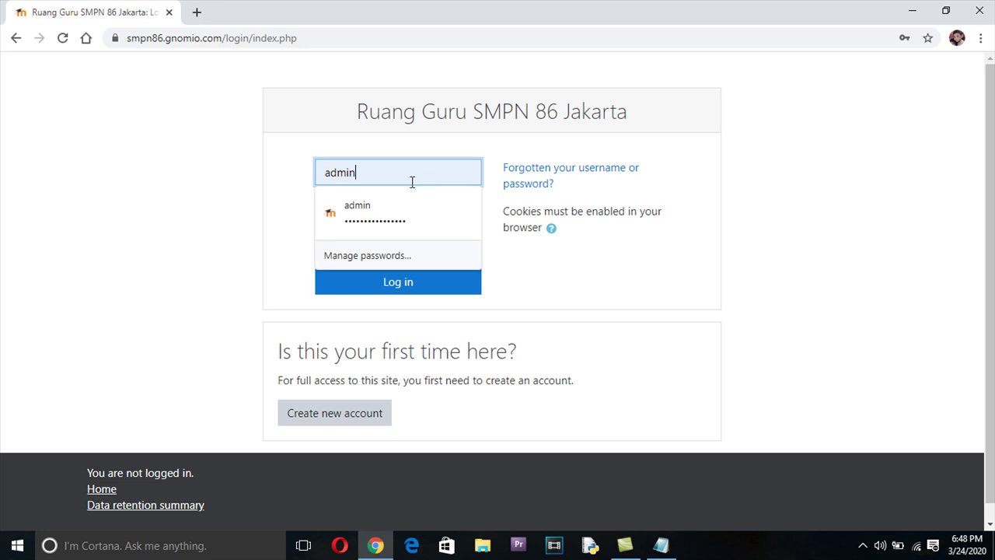
{"action": "type", "text": "191641"}
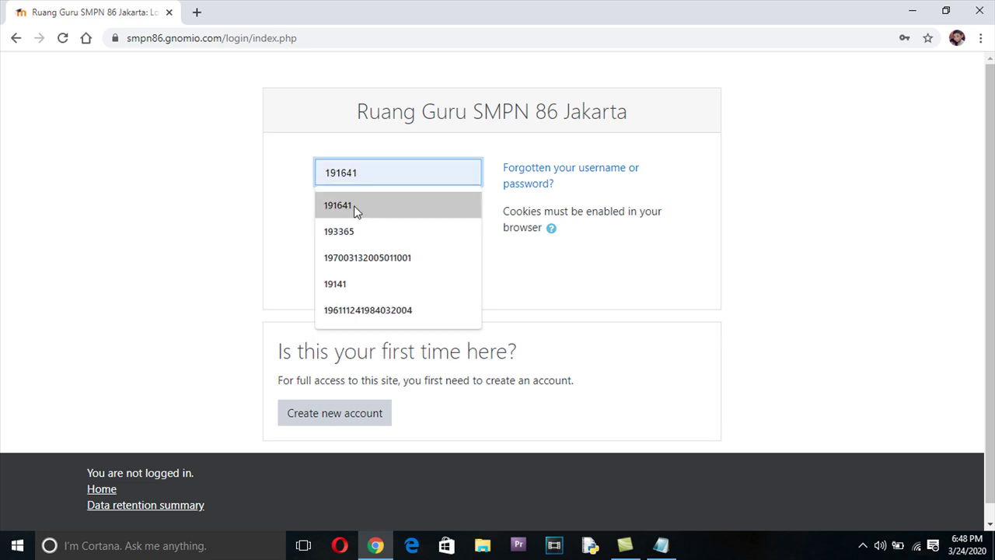
{"action": "left_click", "coordinate": [353, 206]}
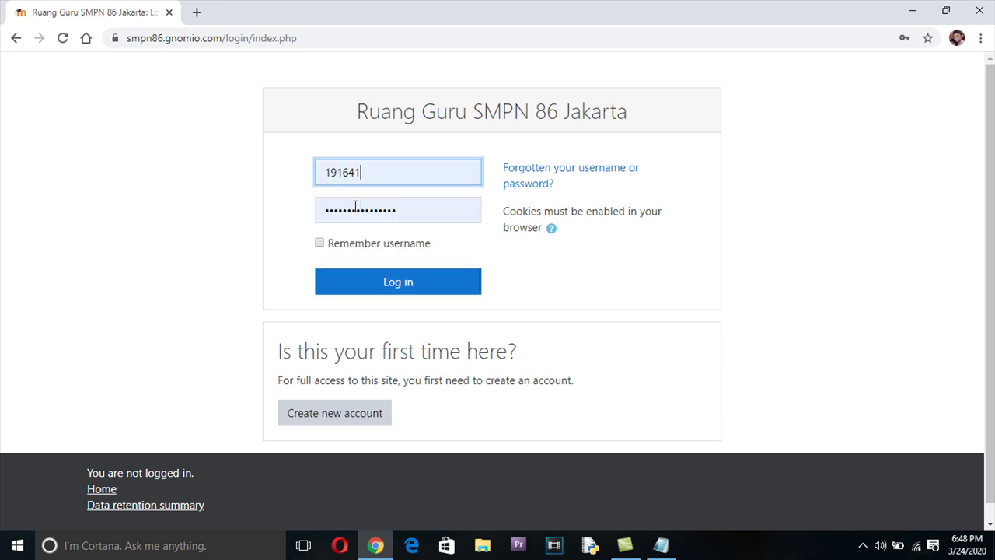
Paste the new password from Notepad over the old one, log in, and decline saving it
{"action": "left_click", "coordinate": [670, 550]}
{"action": "left_click_drag", "start_coordinate": [722, 269], "coordinate": [640, 273]}
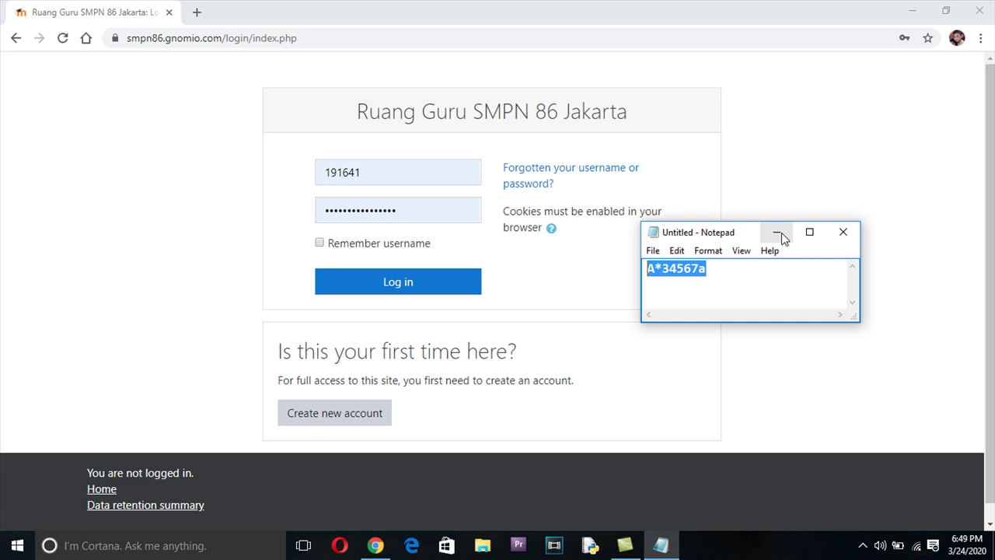
{"action": "left_click", "coordinate": [781, 233]}
{"action": "left_click", "coordinate": [438, 215]}
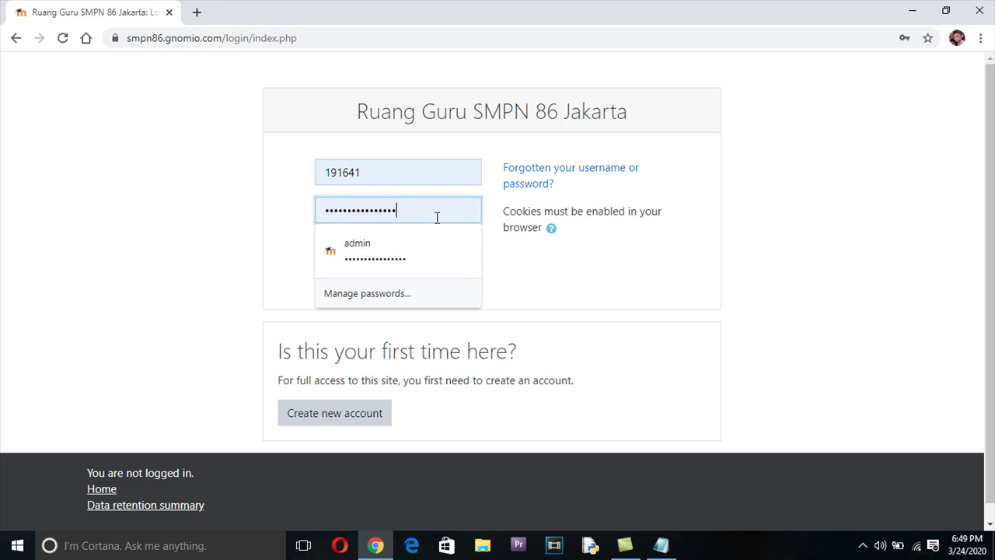
{"action": "left_click_drag", "start_coordinate": [438, 215], "coordinate": [272, 226]}
{"action": "key", "text": "ctrl+v"}
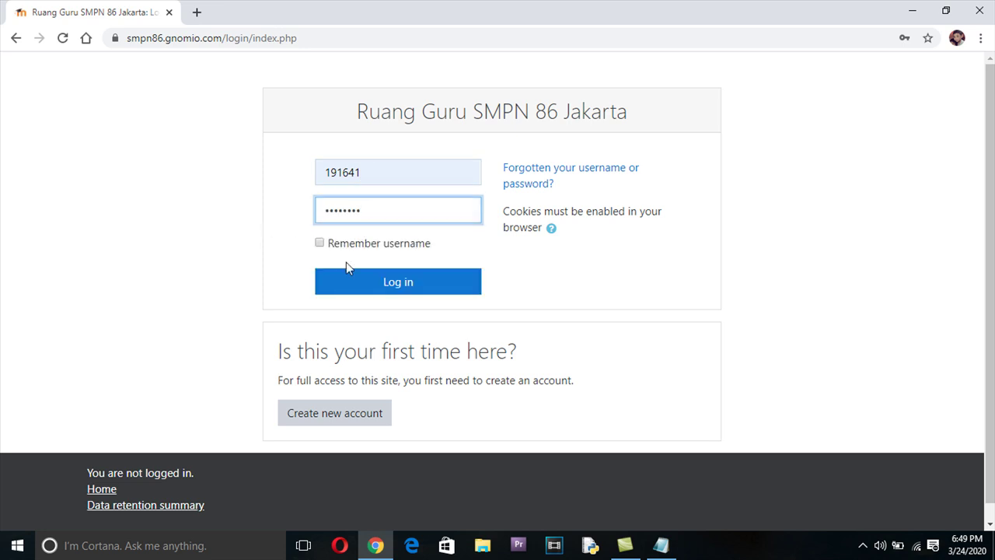
{"action": "left_click", "coordinate": [360, 286]}
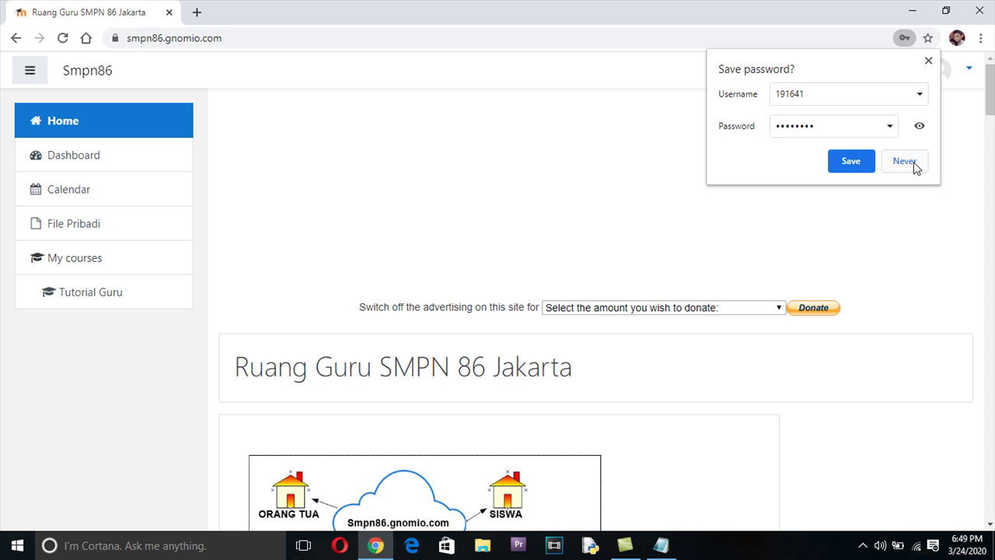
{"action": "left_click", "coordinate": [913, 162]}
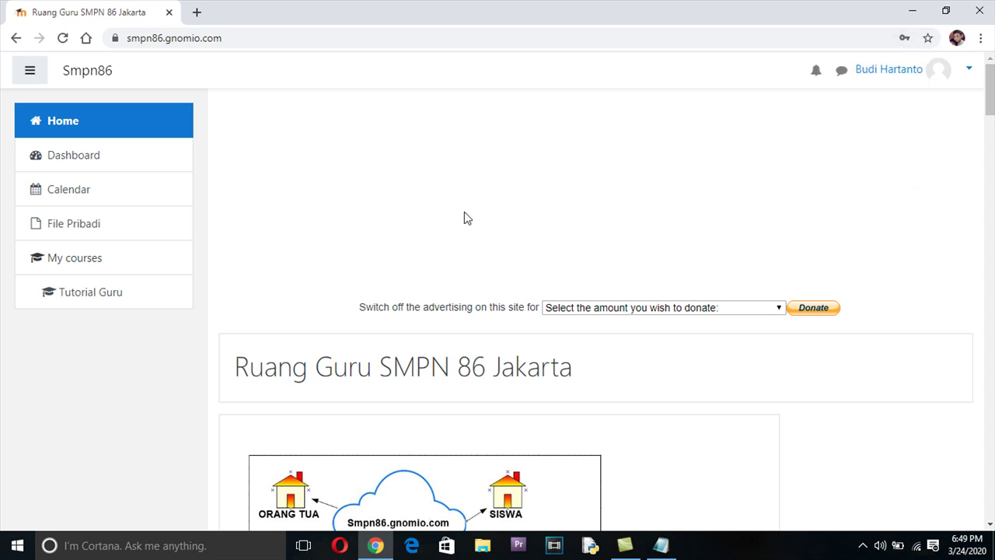